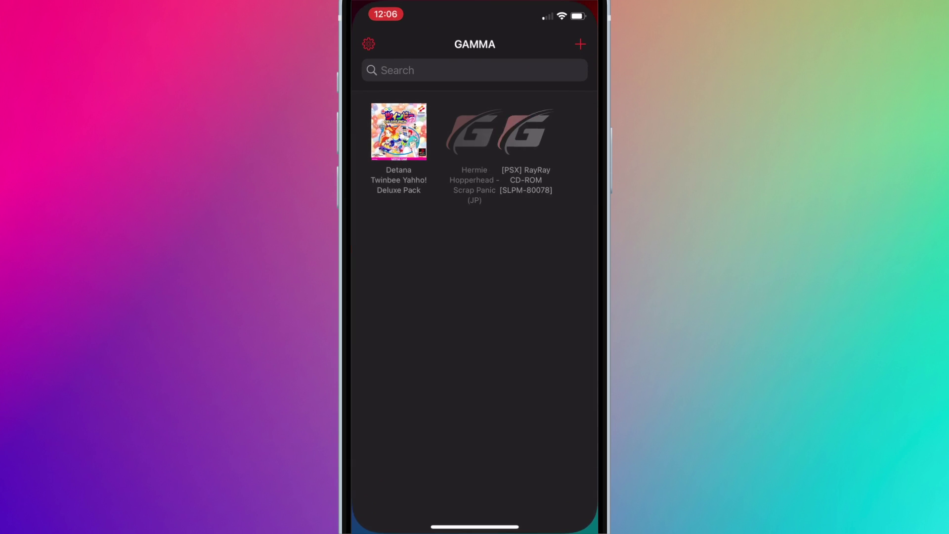
Launch Hermie Hopperhead, then send the Alundra .iso from Unzip into Gamma's library.
click(483, 200)
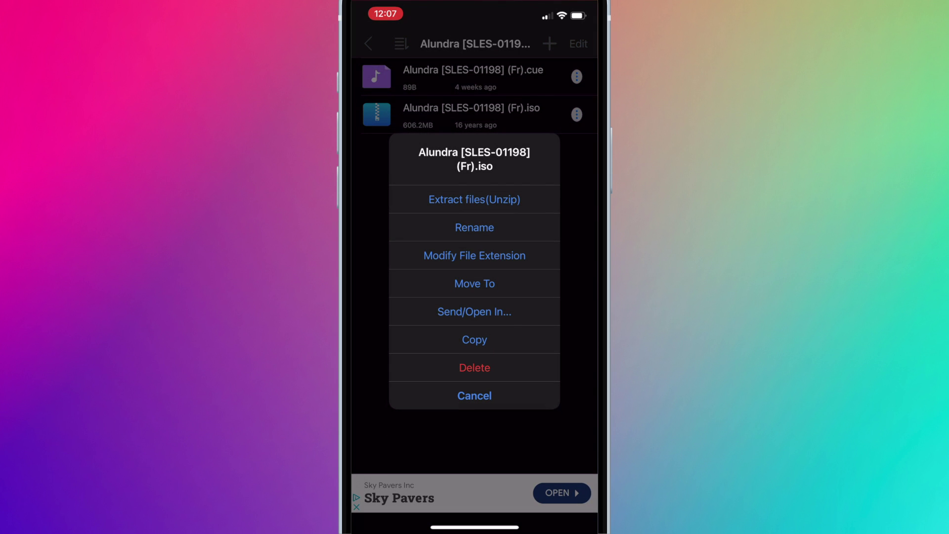
click(489, 312)
click(437, 408)
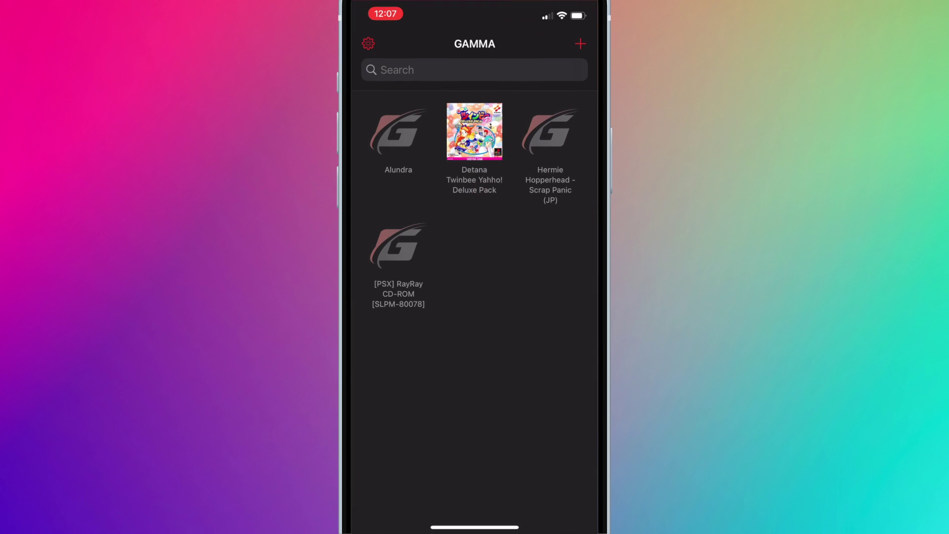
click(404, 176)
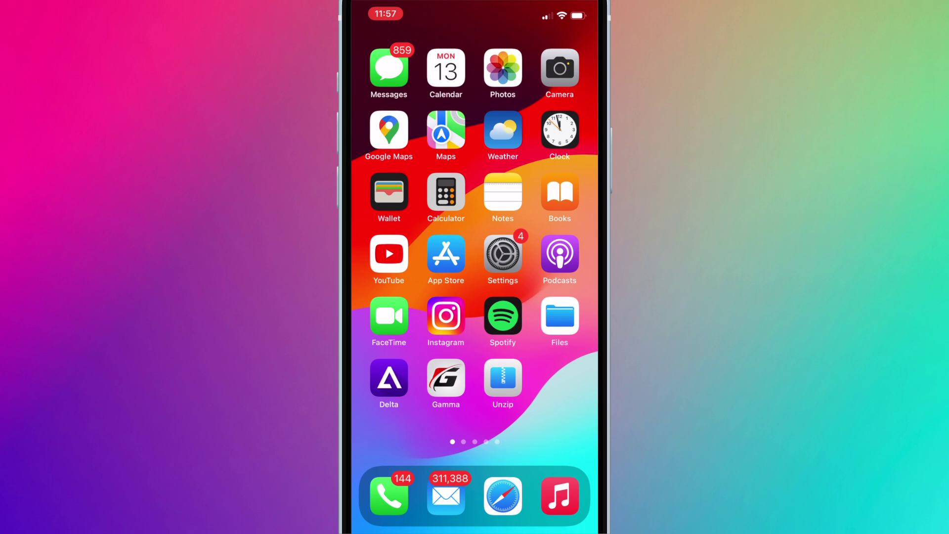
Download the Detana TwinBee Yahoo! Deluxe Pack BIN zip in Safari and show the downloads list.
click(502, 495)
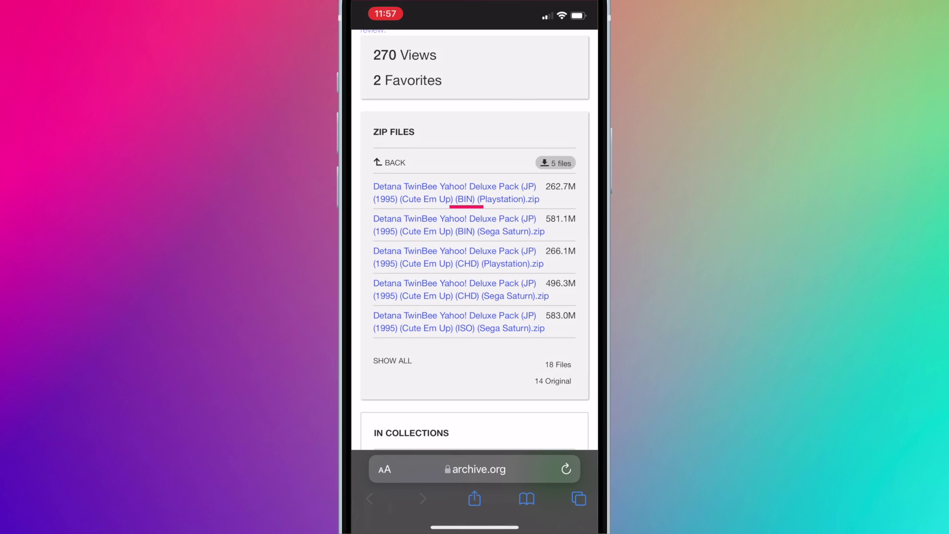
click(523, 205)
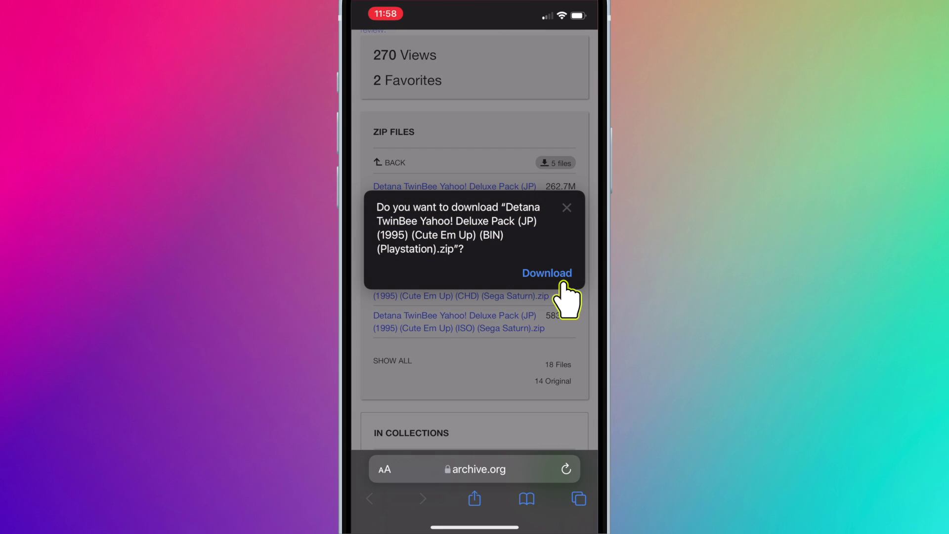
click(553, 275)
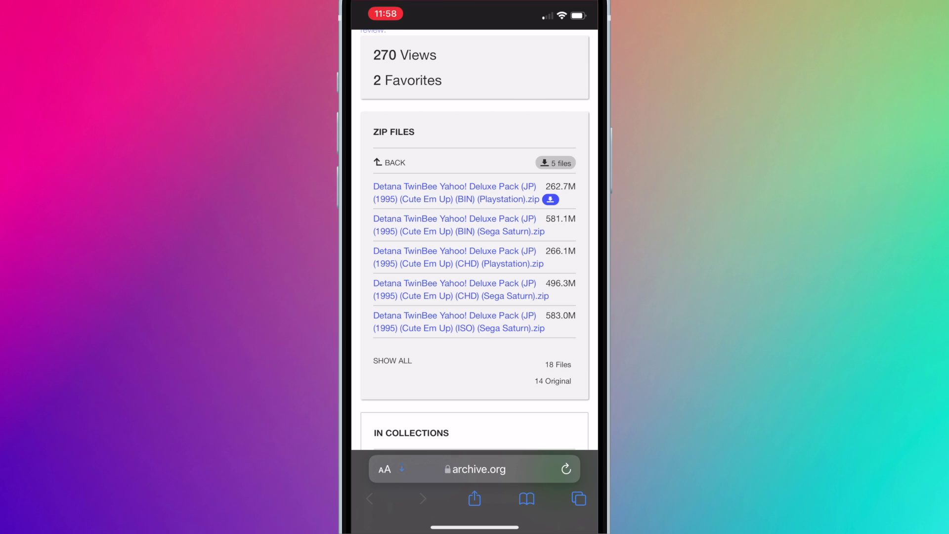
click(385, 469)
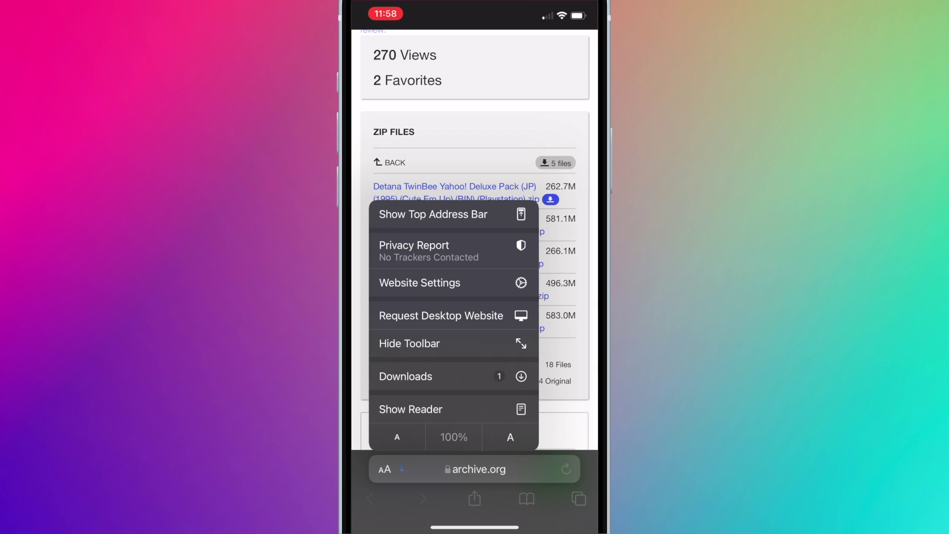
click(425, 383)
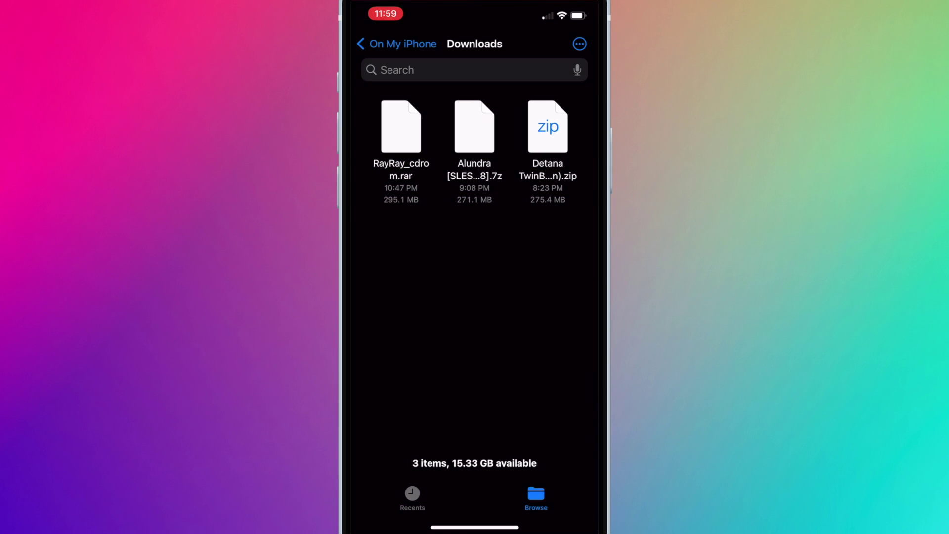
Decompress the Detana TwinBee zip and open the extracted folder with its .bin, .cue and covers.
click(543, 134)
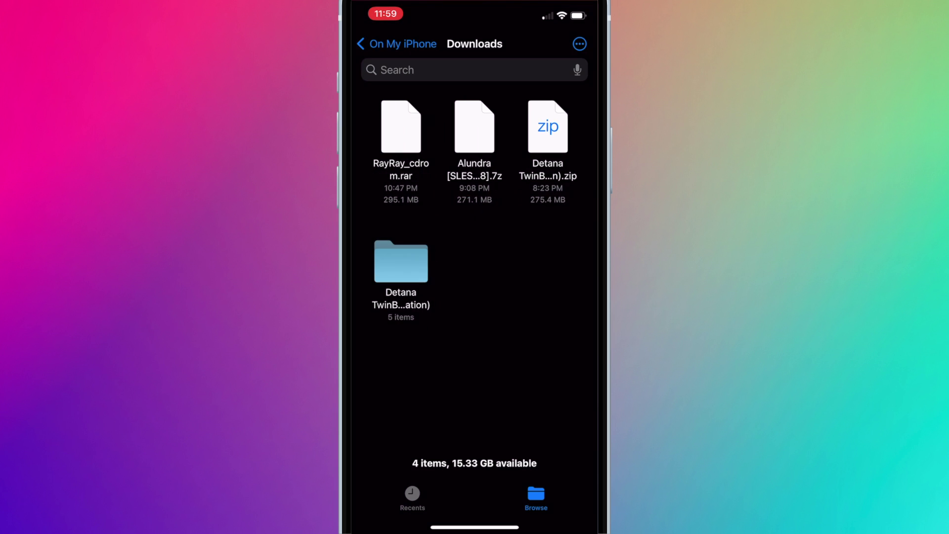
click(417, 276)
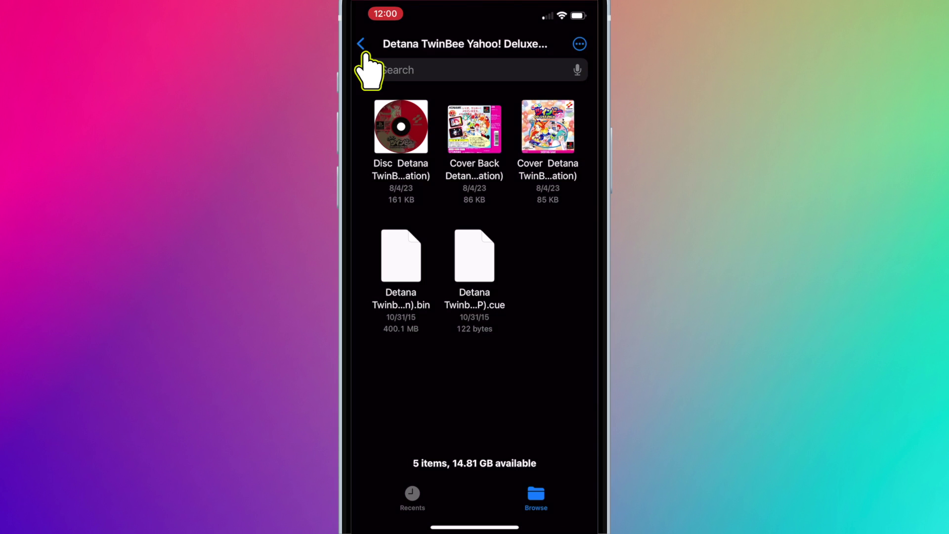
Select the Detana TwinBee zip and its extracted folder in Downloads and delete both.
click(361, 44)
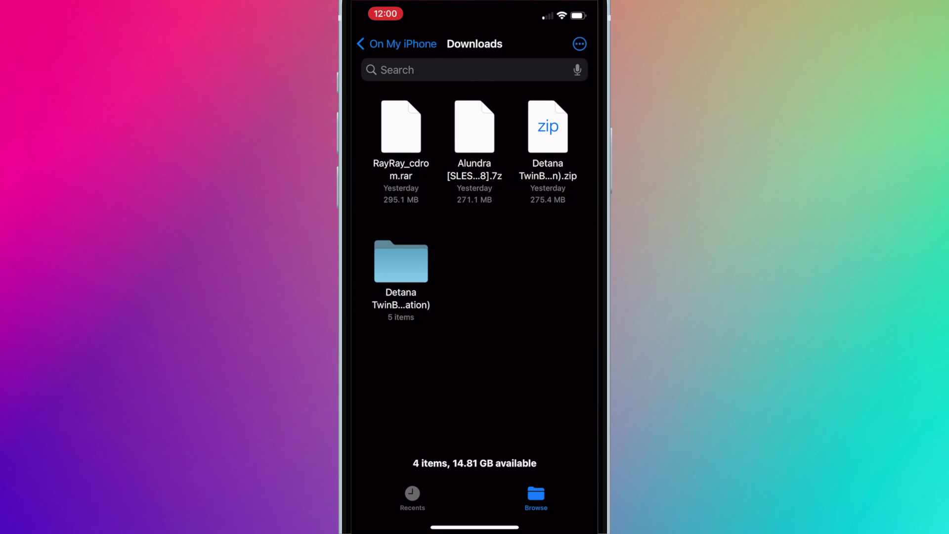
click(580, 44)
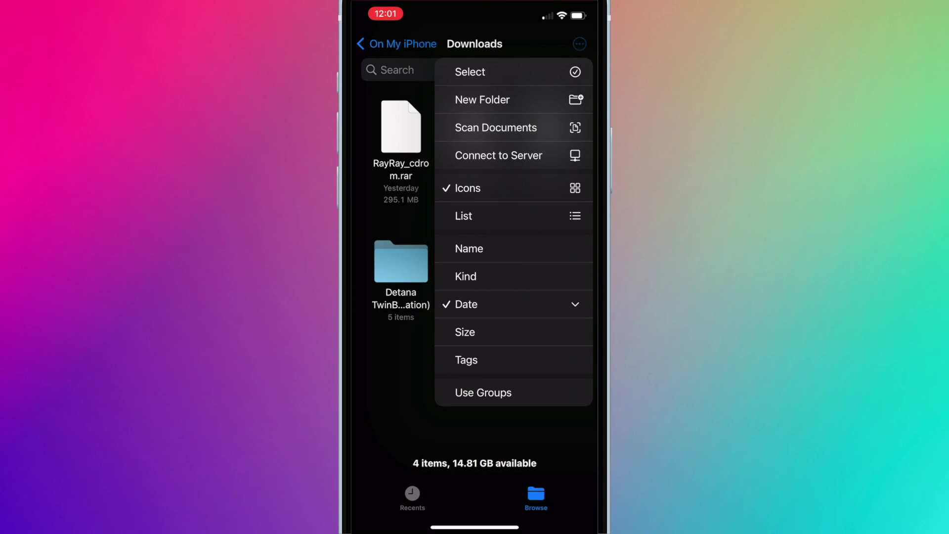
click(476, 74)
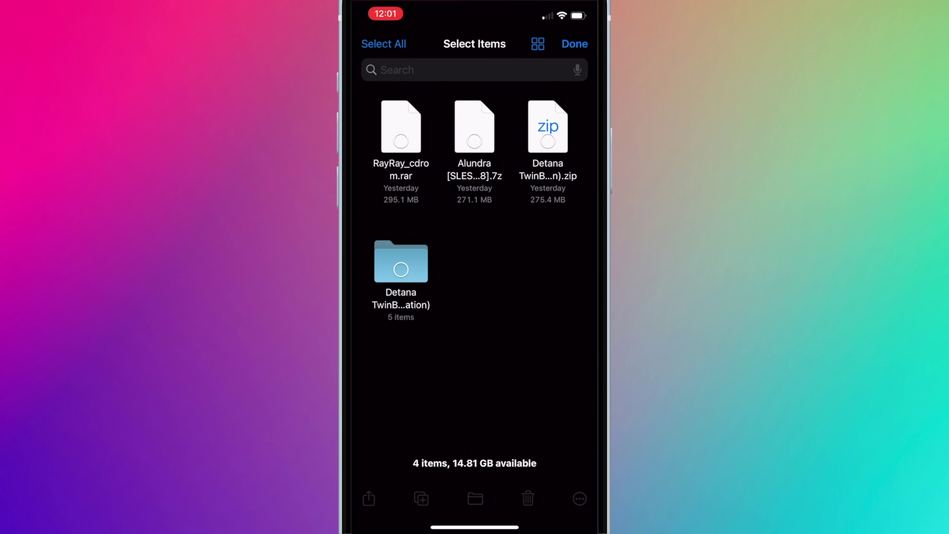
click(548, 128)
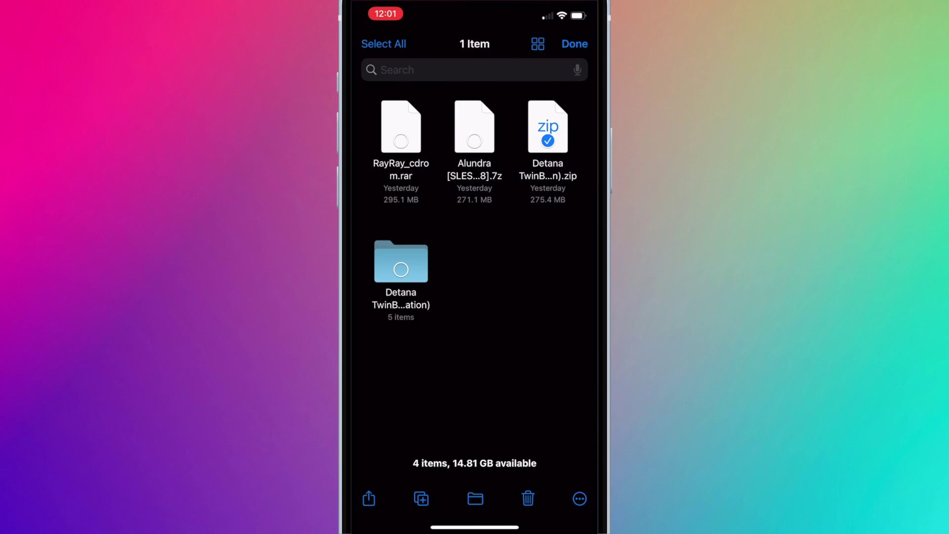
click(400, 262)
click(528, 498)
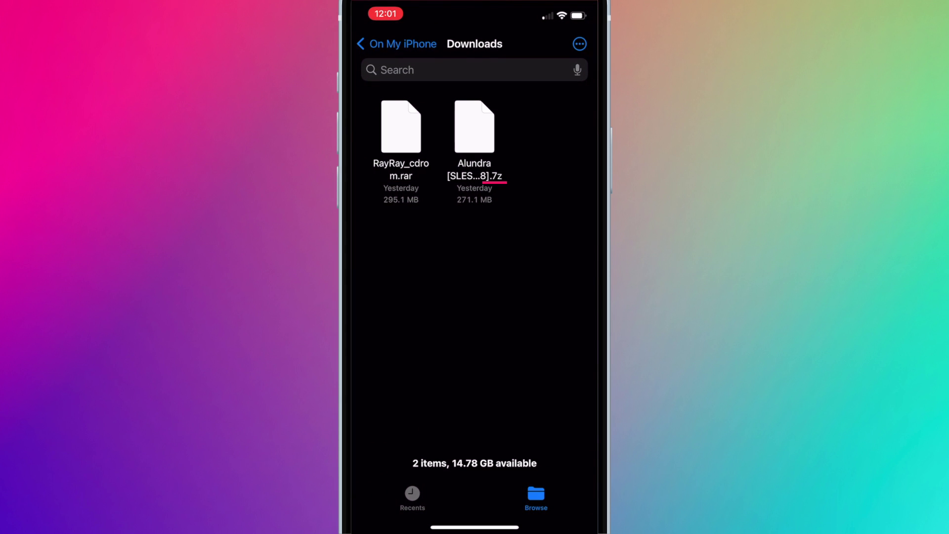
Search the App Store for 'unzip' and open the Unzip - zip file opener page.
drag(475, 526, 474, 376)
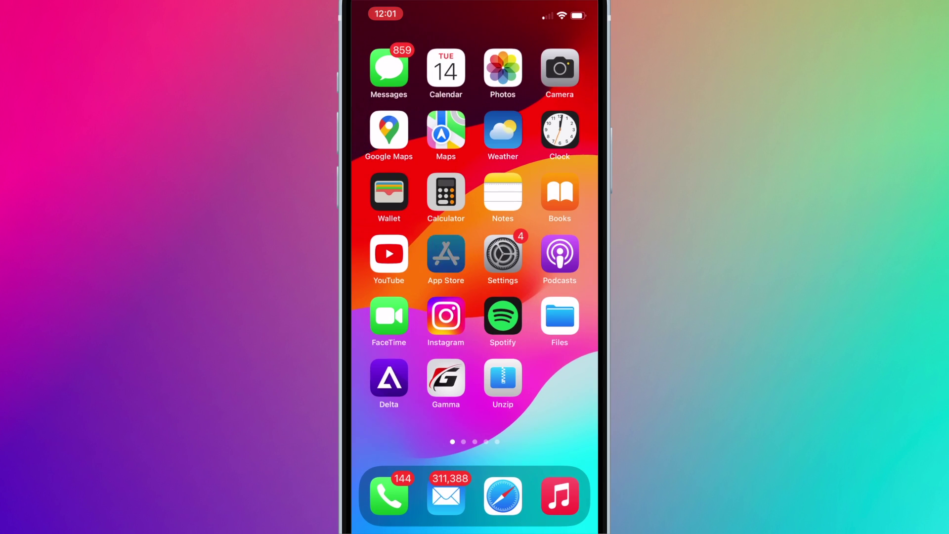
click(446, 254)
click(379, 44)
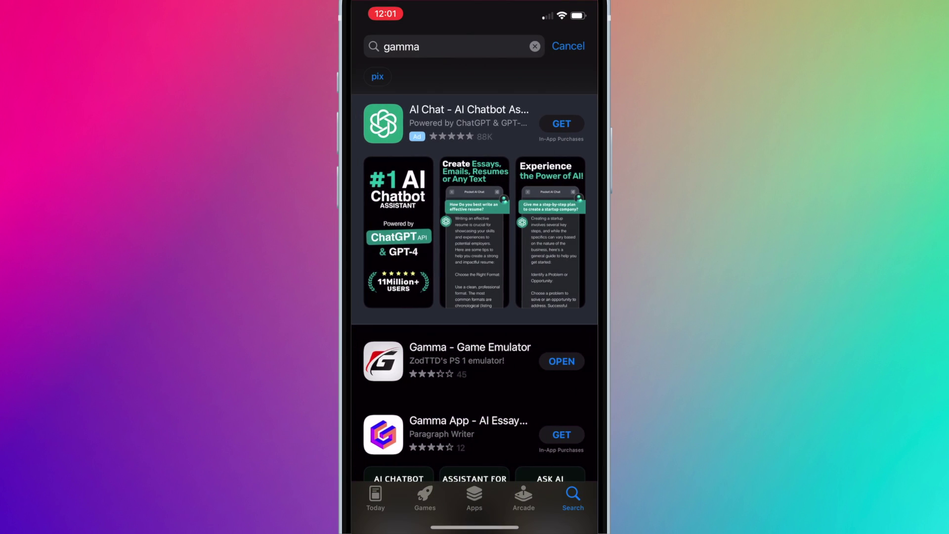
click(535, 46)
text(u)
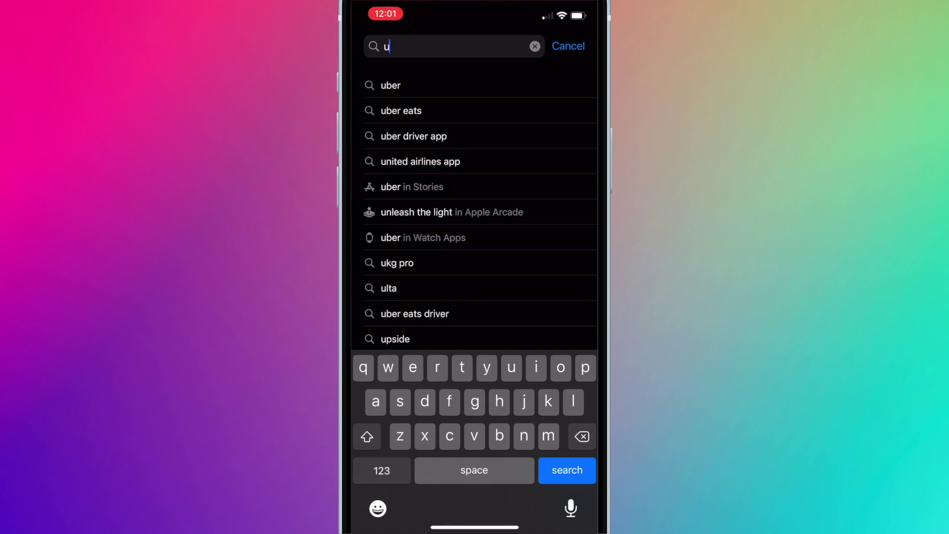
text(nzip)
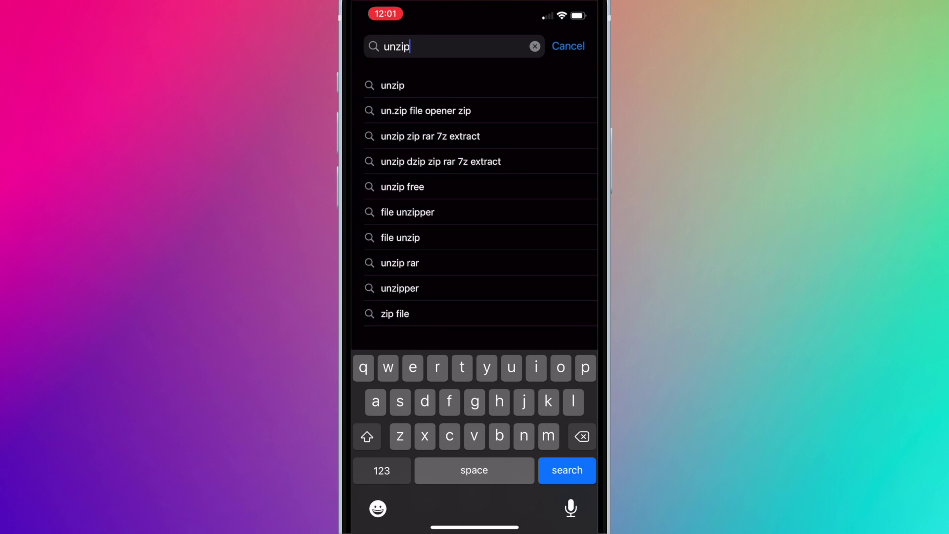
key(Return)
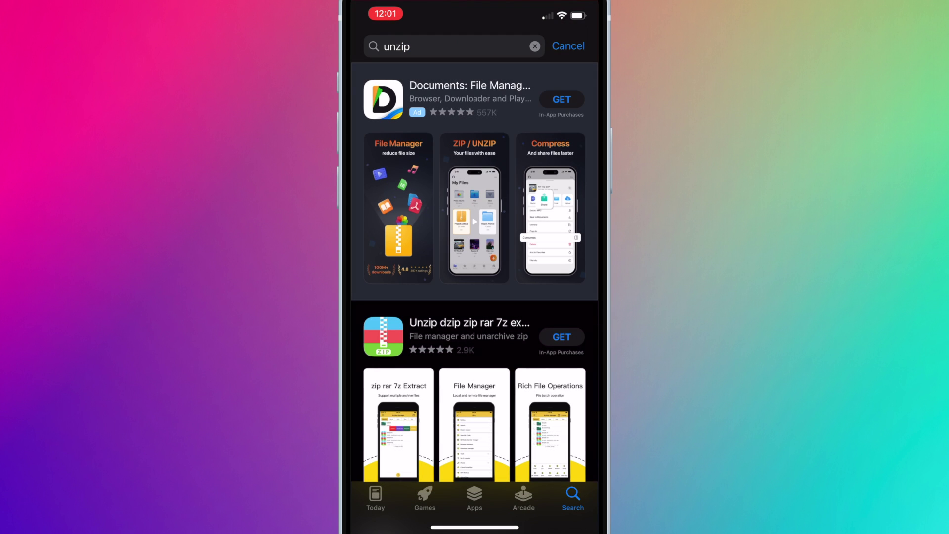
scroll(474, 267, down, 5)
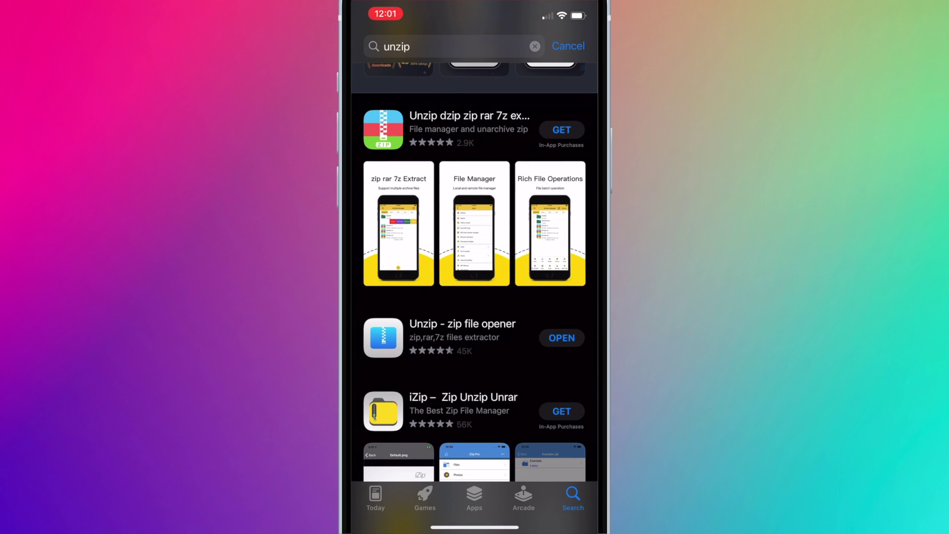
click(462, 338)
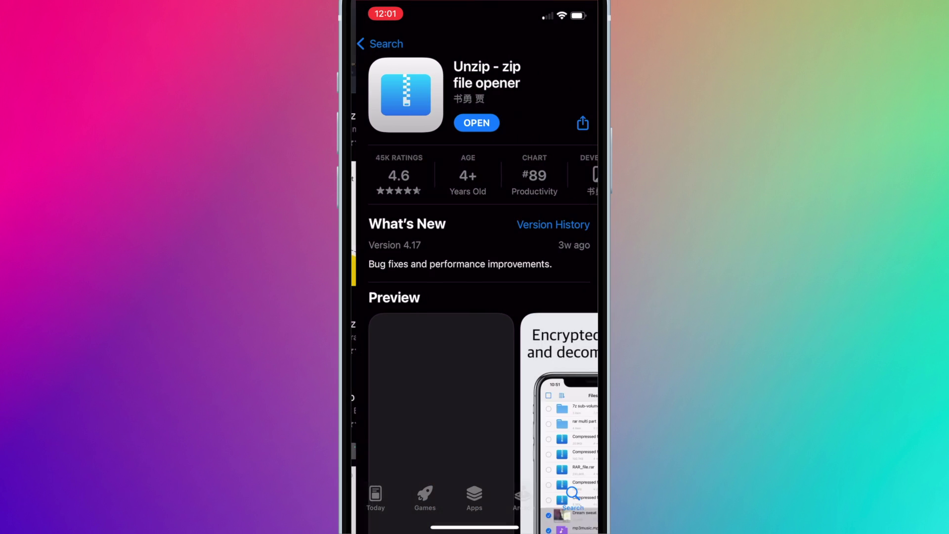
In Unzip, browse to On My iPhone > Downloads to import RayRay_cdrom.rar.
click(472, 123)
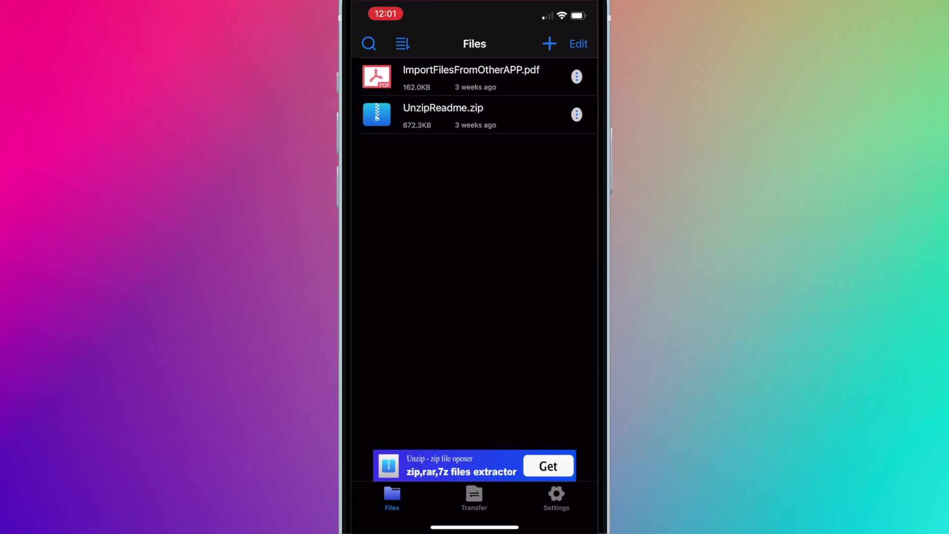
click(552, 54)
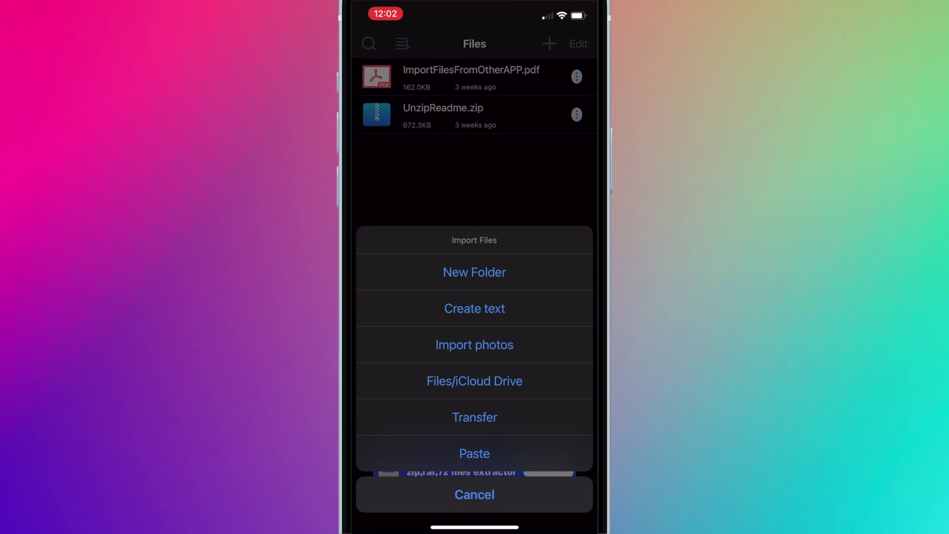
click(486, 386)
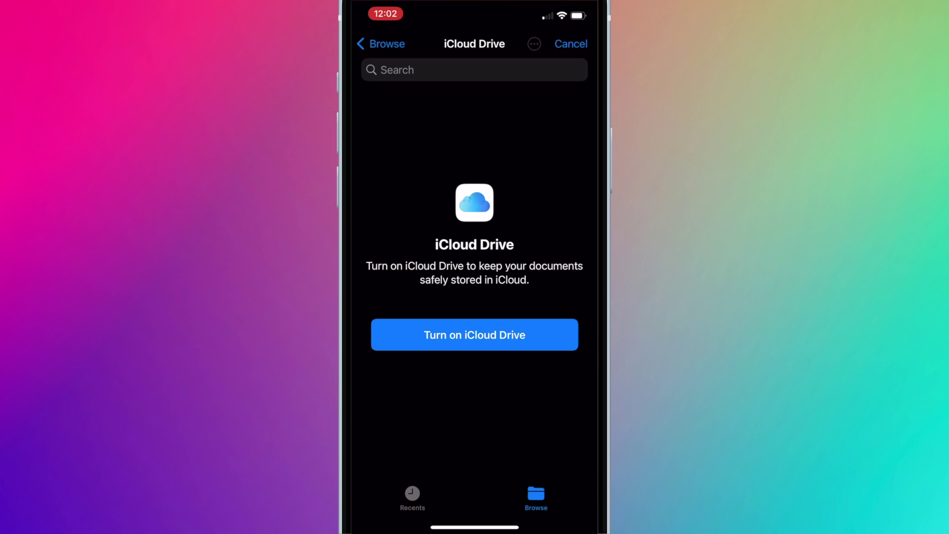
click(381, 47)
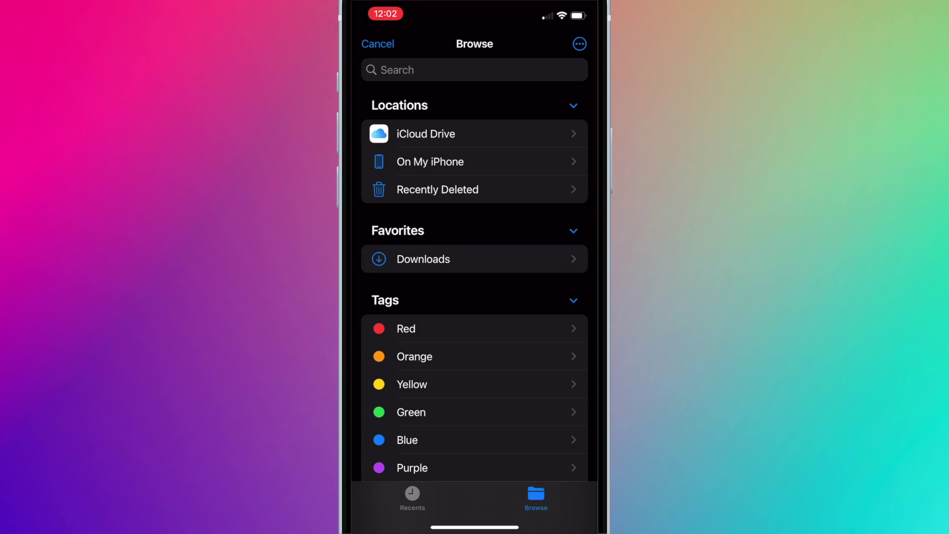
click(435, 168)
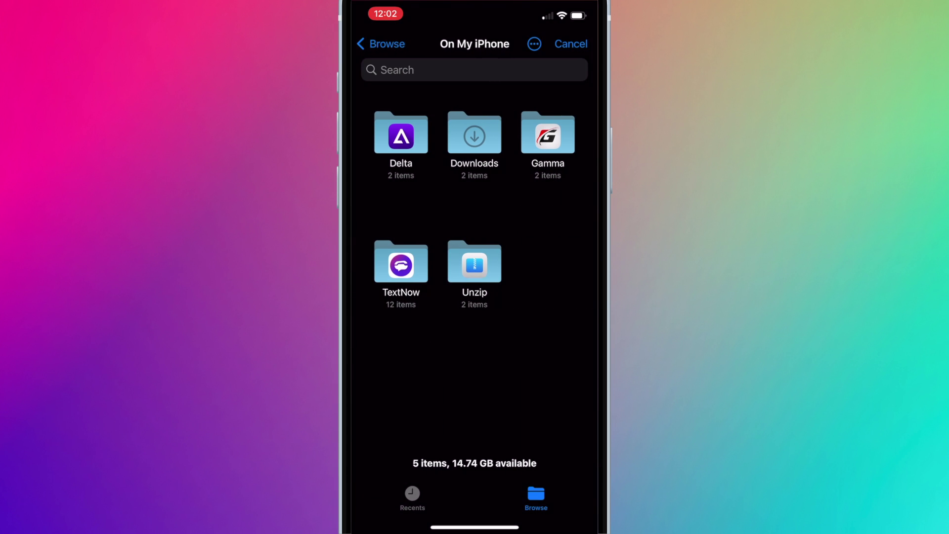
click(482, 171)
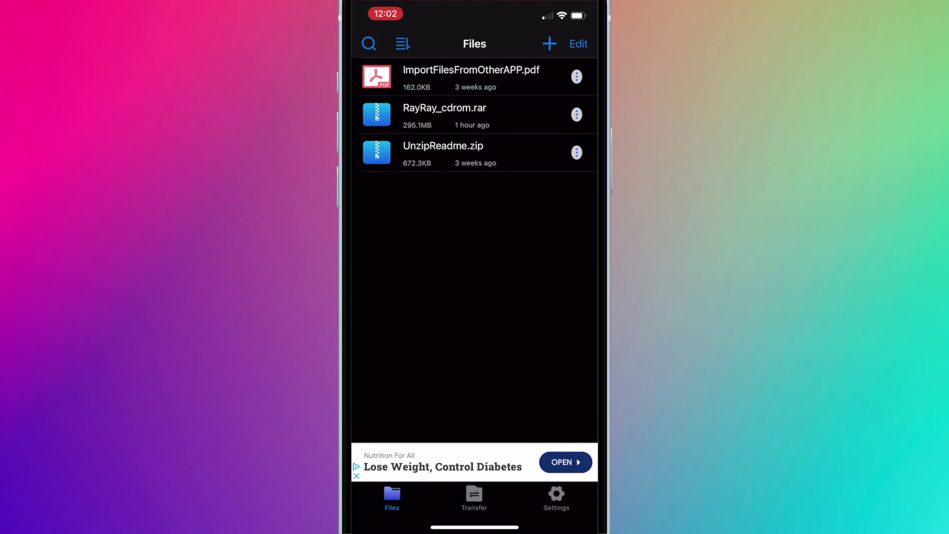
Import and extract RayRay_cdrom.rar, then send its RayRay CD-ROM .bin to Gamma.
click(559, 128)
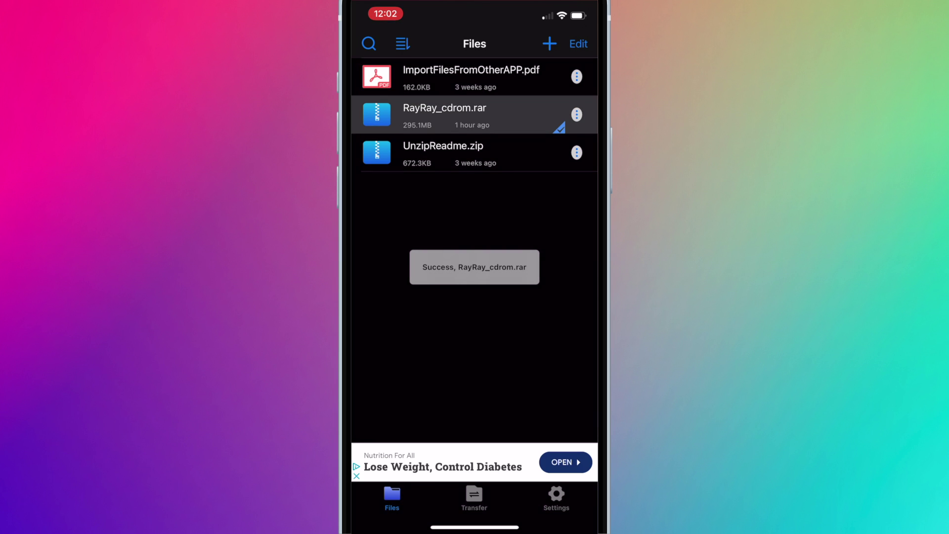
click(576, 116)
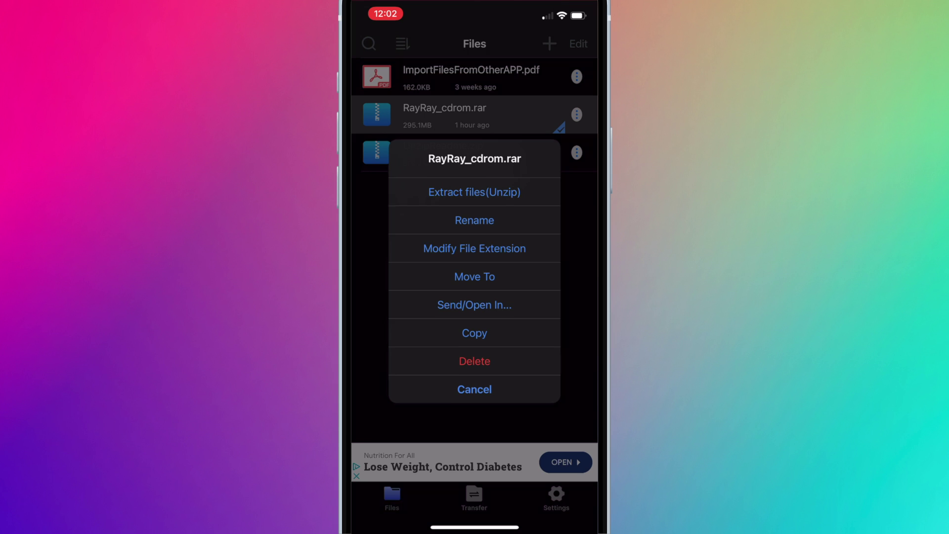
click(486, 201)
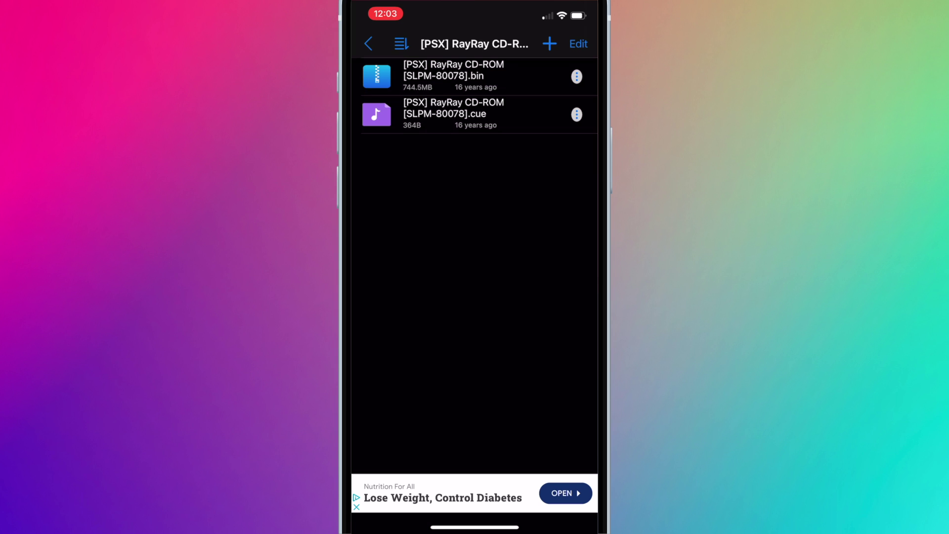
click(576, 77)
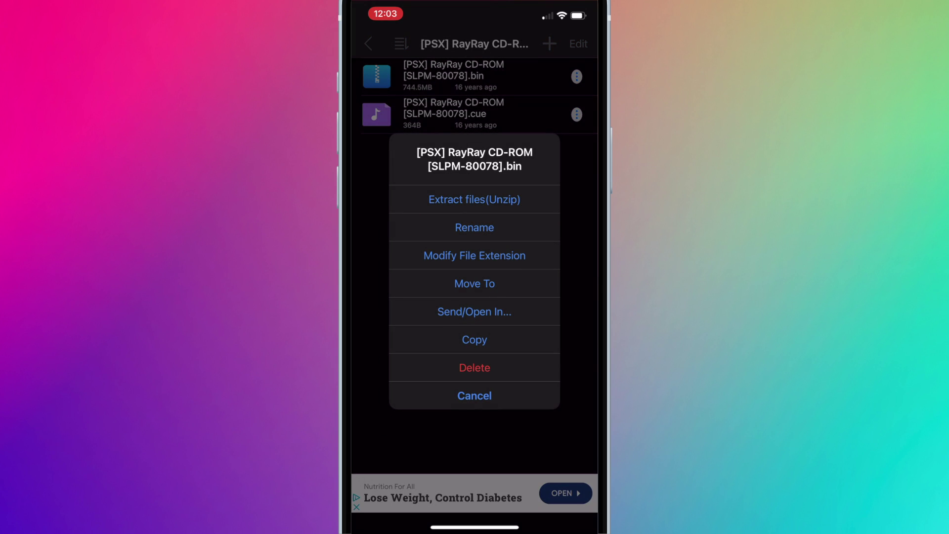
click(476, 312)
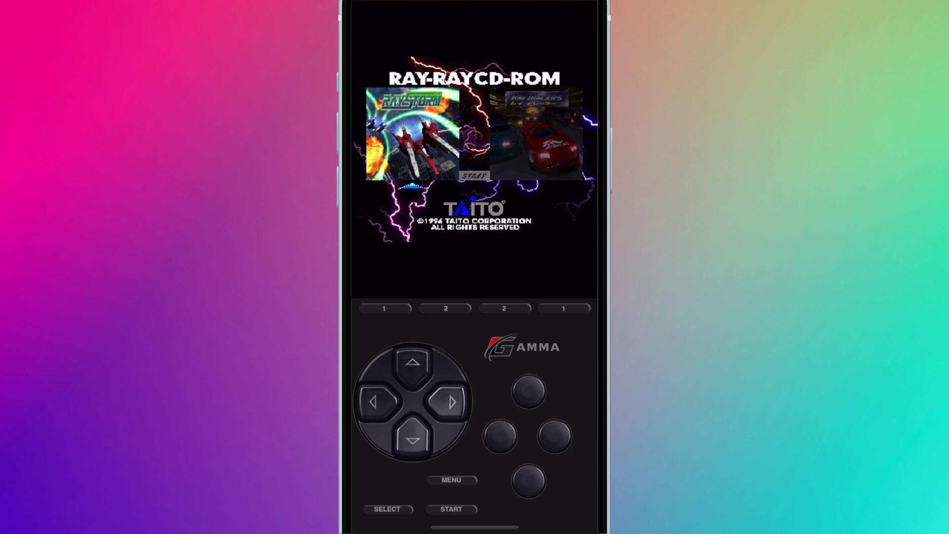
Move the RayRay title menu selection right twice, past STAFF to Ray Tracers.
key(Right)
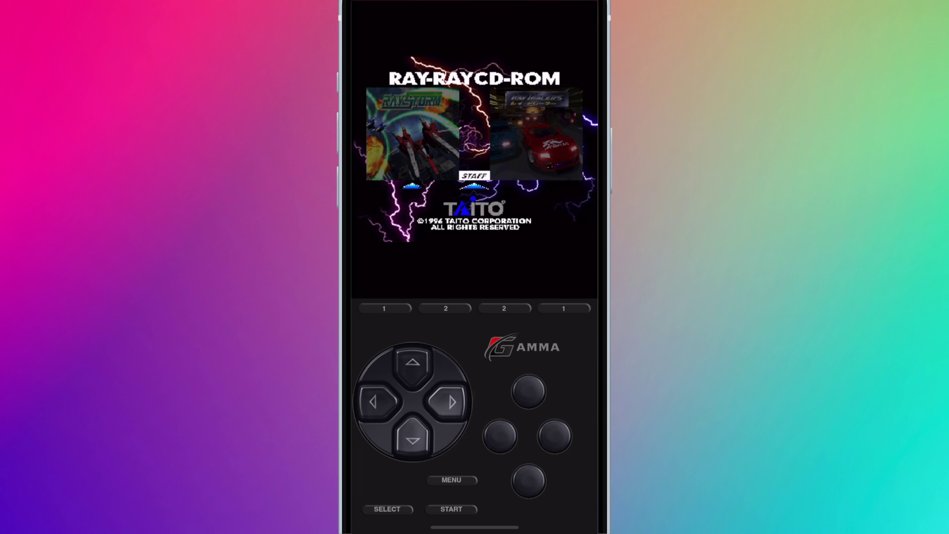
key(Right)
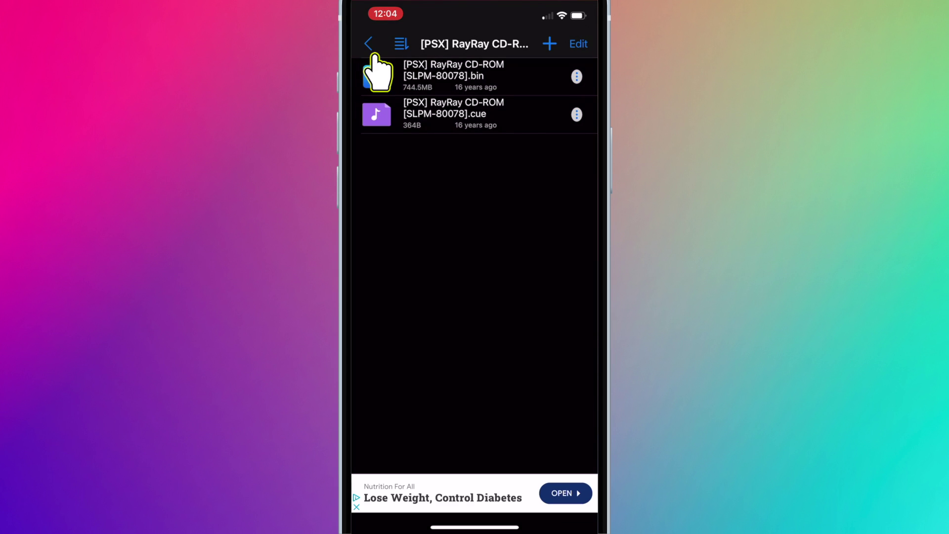
Return to Unzip's root list and delete the extracted RayRay_cdrom folder.
click(370, 45)
click(369, 44)
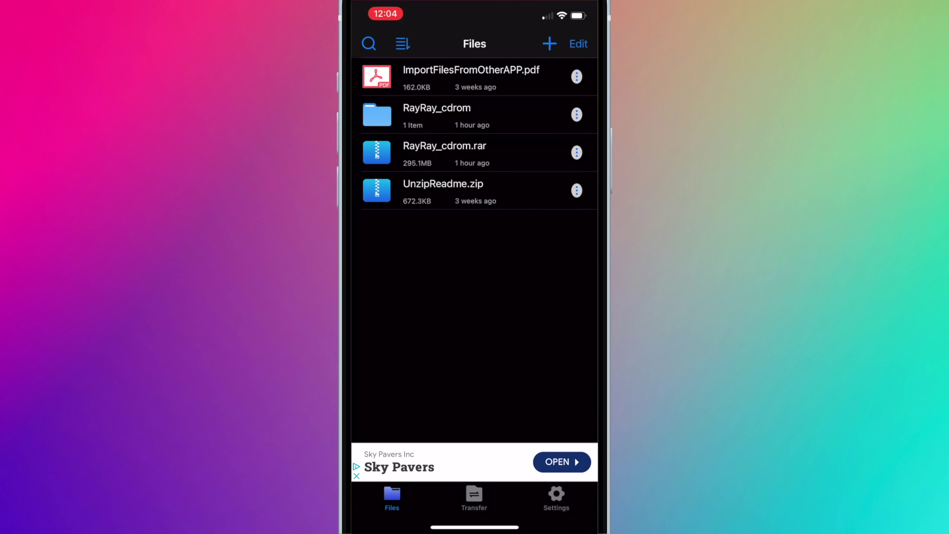
click(577, 115)
click(483, 354)
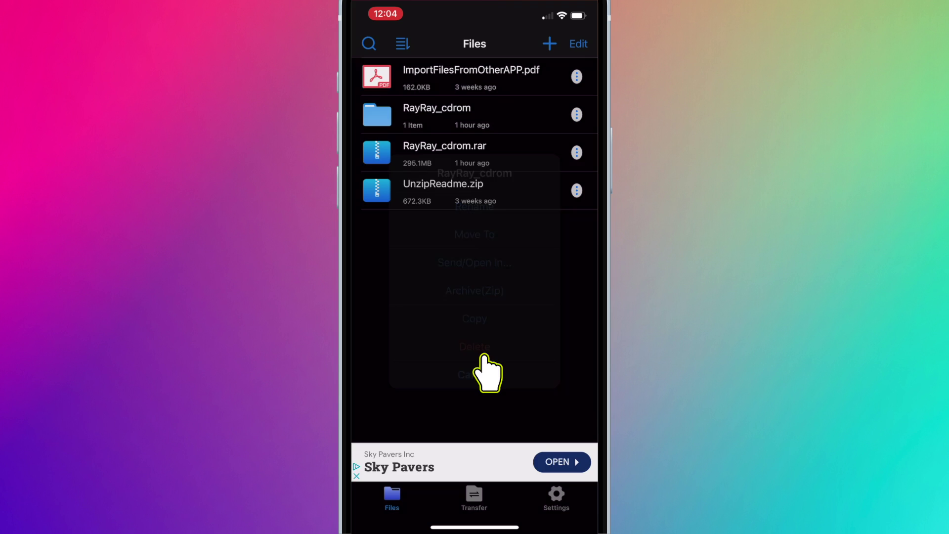
click(519, 306)
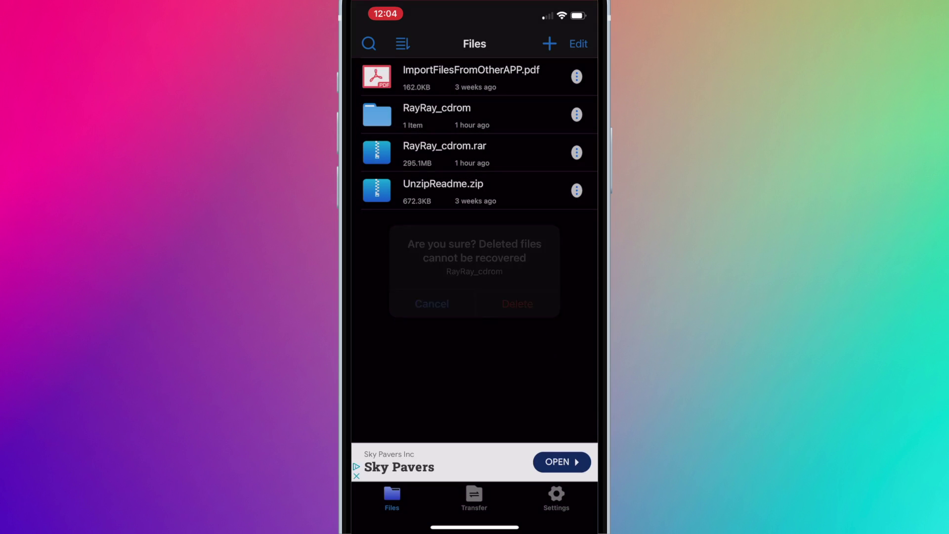
Delete the RayRay_cdrom.rar archive from Unzip as well.
click(576, 115)
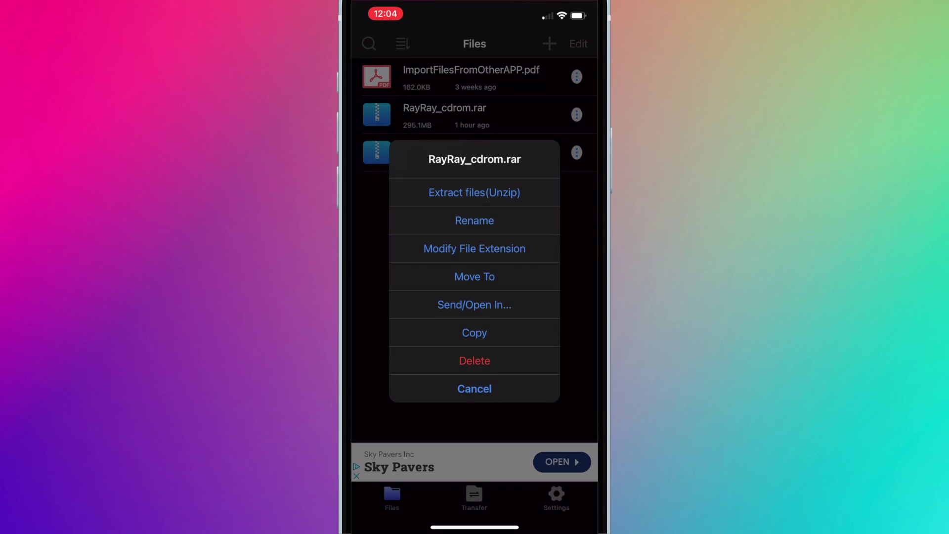
click(484, 360)
click(523, 312)
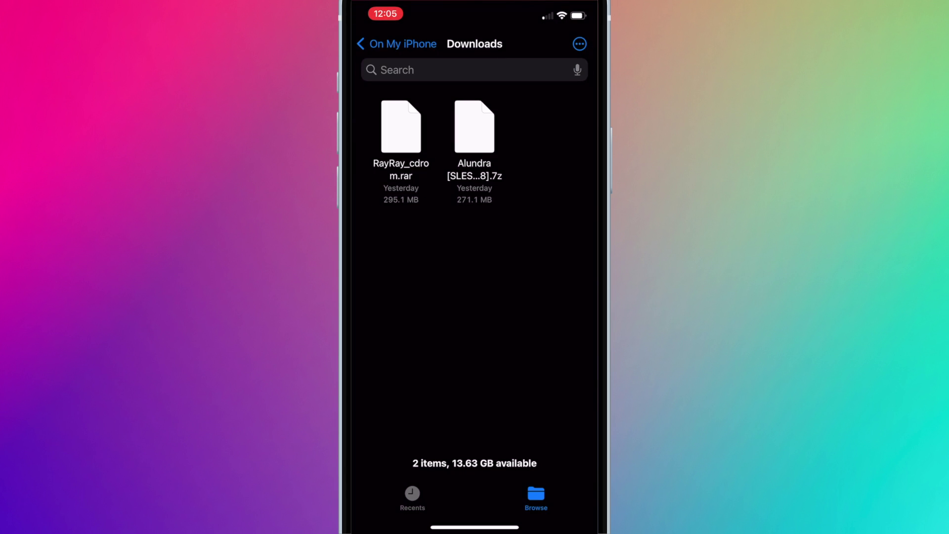
Delete RayRay_cdrom.rar from Downloads, then send the extracted Alundra .iso to Gamma and open its options.
click(401, 127)
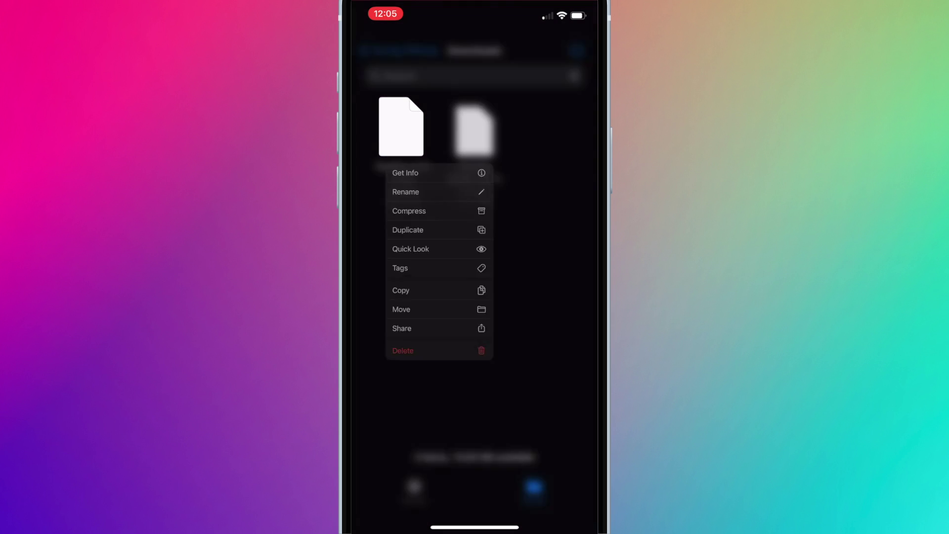
click(403, 441)
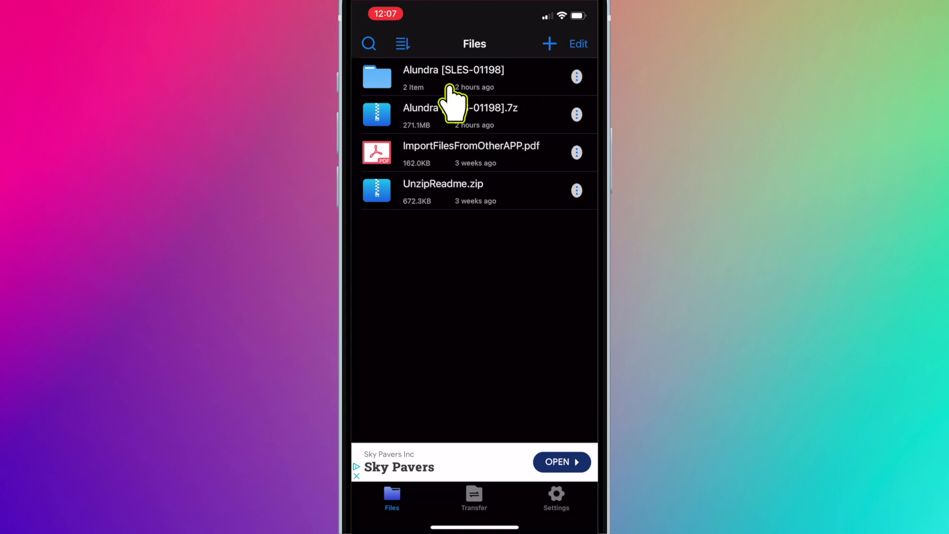
click(446, 85)
click(577, 115)
click(475, 395)
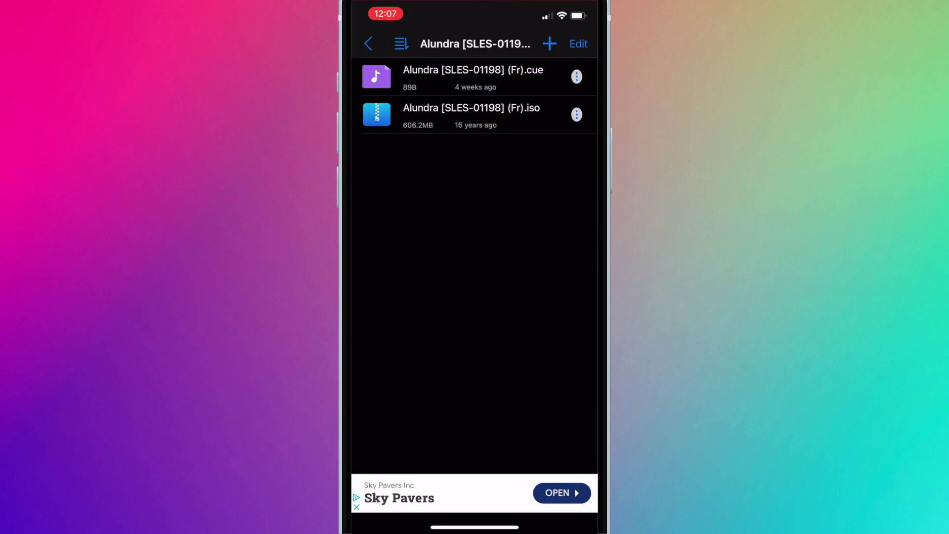
drag(544, 527, 395, 527)
click(398, 131)
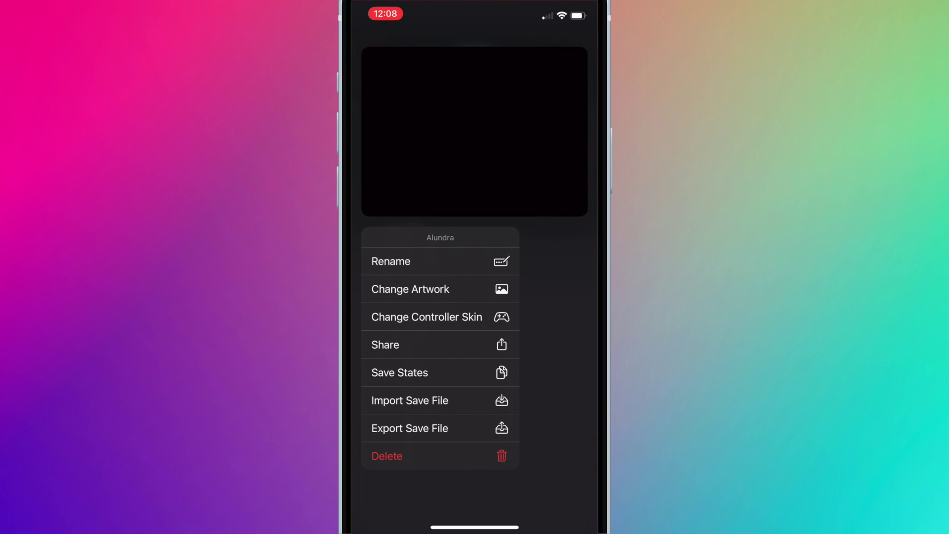
Search the Games Database for 'Alundra' and apply its PlayStation cover as the artwork.
click(411, 289)
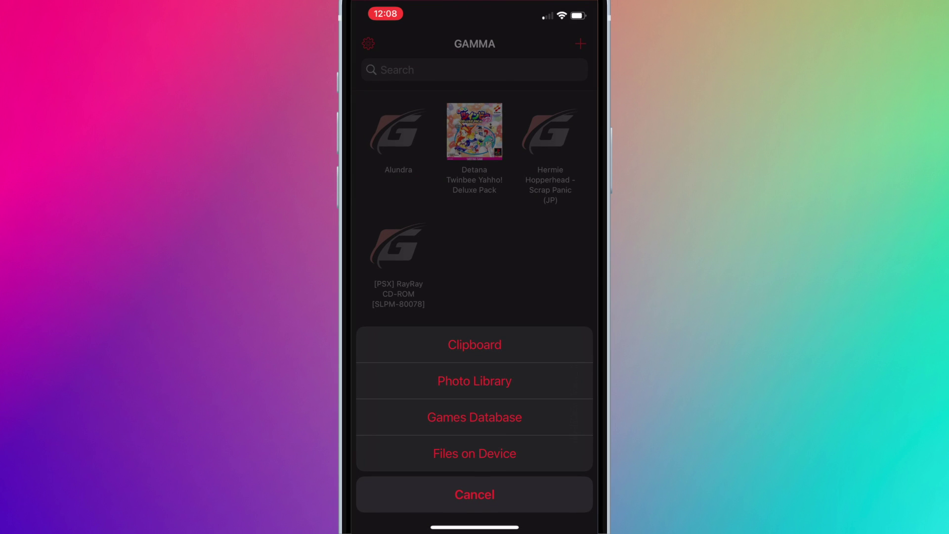
click(474, 417)
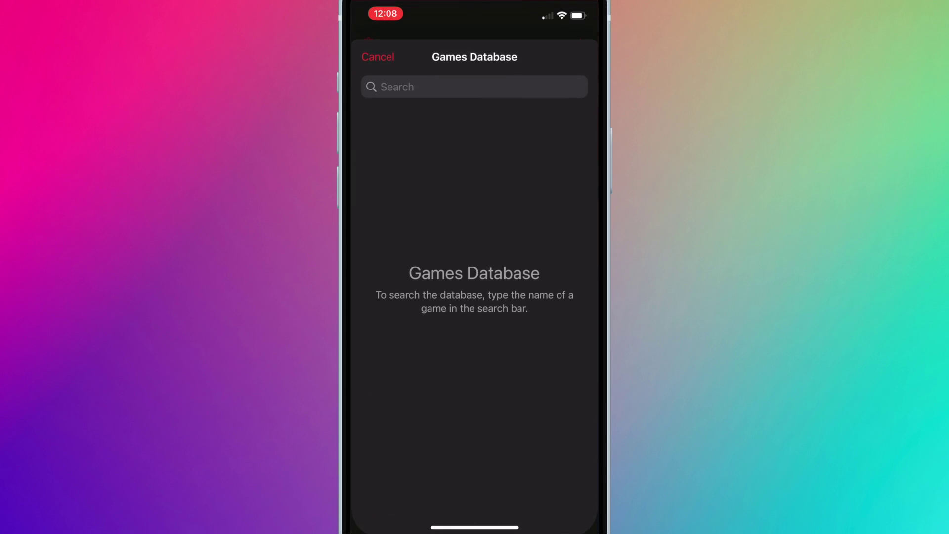
text(Al)
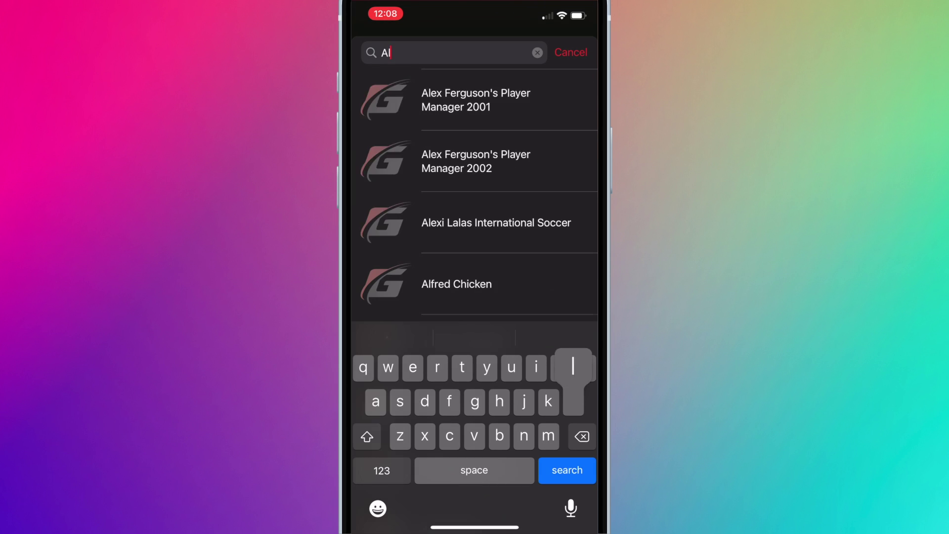
text(undra)
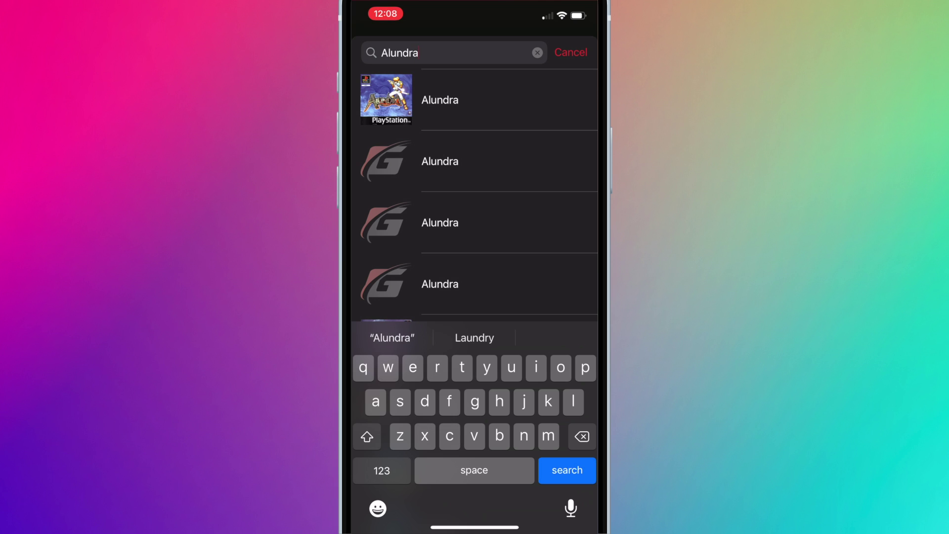
click(439, 100)
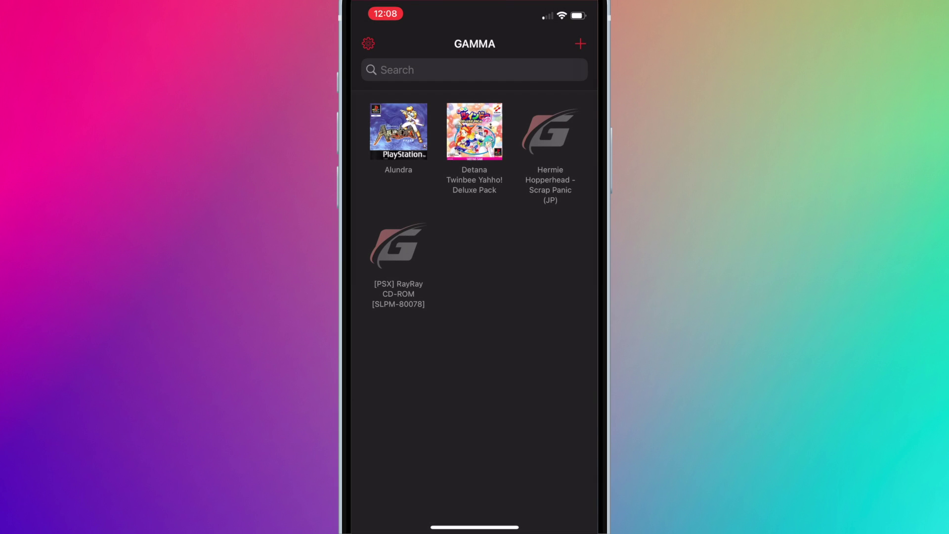